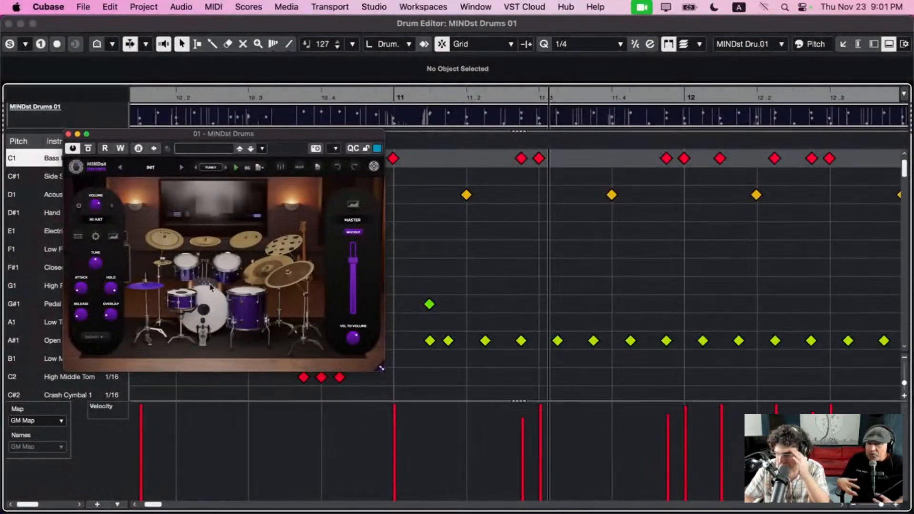
Enlarge the MINDst Drums plugin window, then narrow the Drum Editor and move the plugin so the project's track list is uncovered
left_click_drag(382, 371, 460, 426)
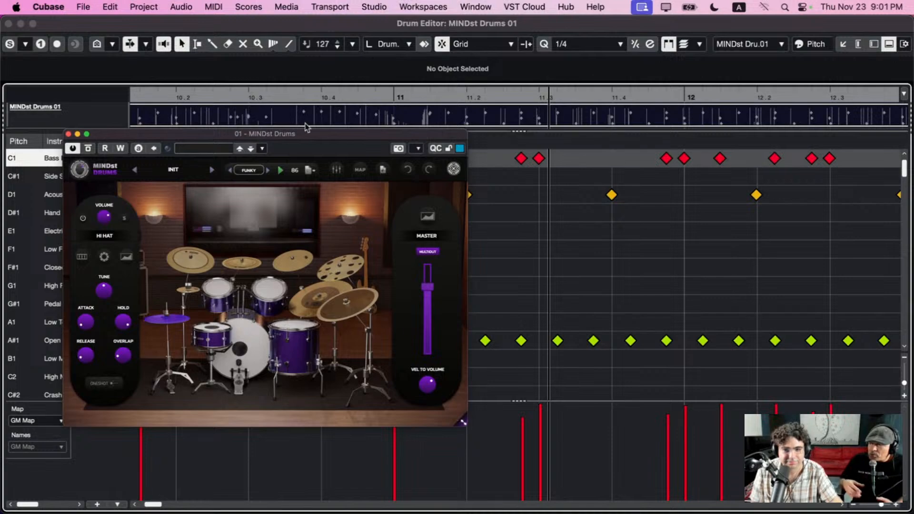
left_click_drag(305, 133, 369, 151)
left_click_drag(2, 58, 491, 71)
left_click_drag(373, 146, 629, 144)
Solo the Bass, Bass Sub and Bass (D) tracks alongside the soloed drum tracks
scroll(206, 300, "down", 10)
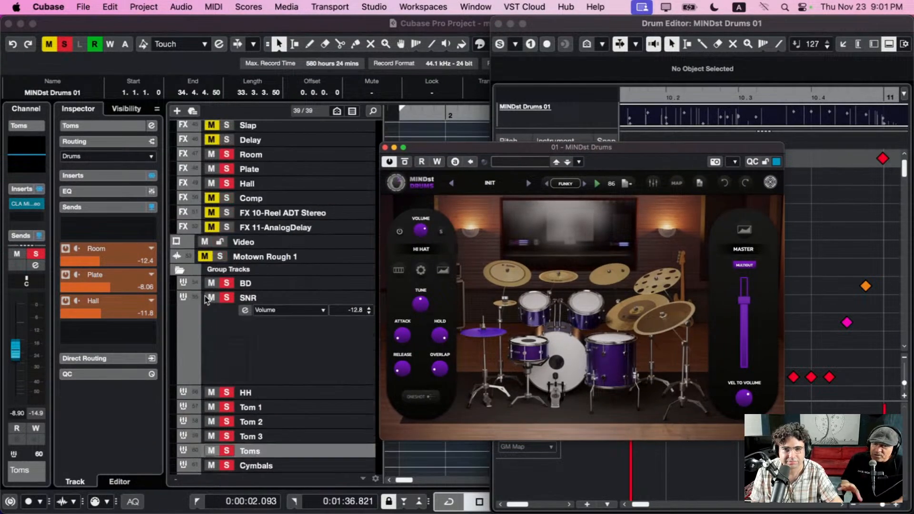
scroll(216, 305, "up", 20)
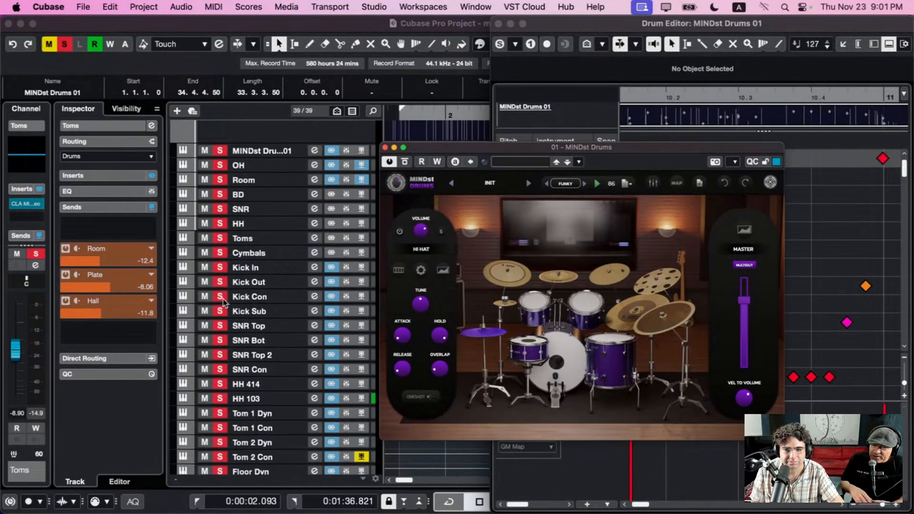
scroll(237, 273, "down", 15)
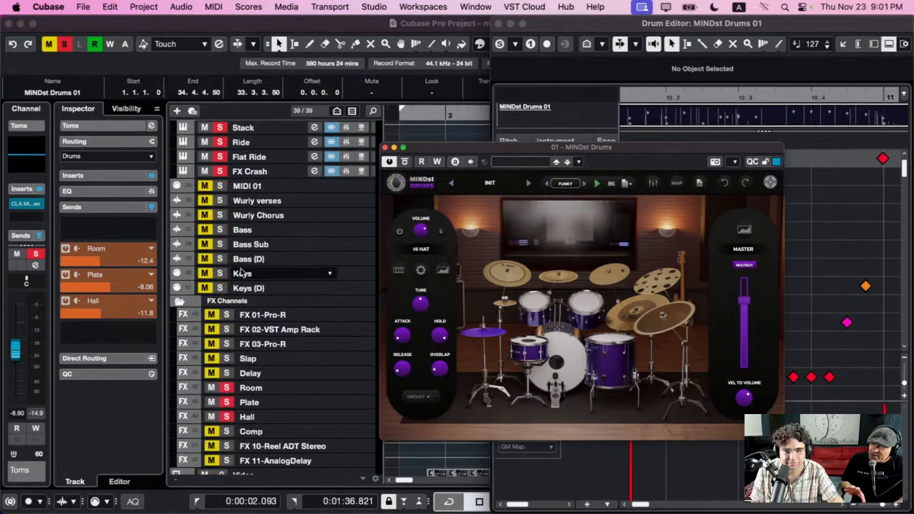
left_click(222, 231)
left_click(220, 245)
left_click(220, 259)
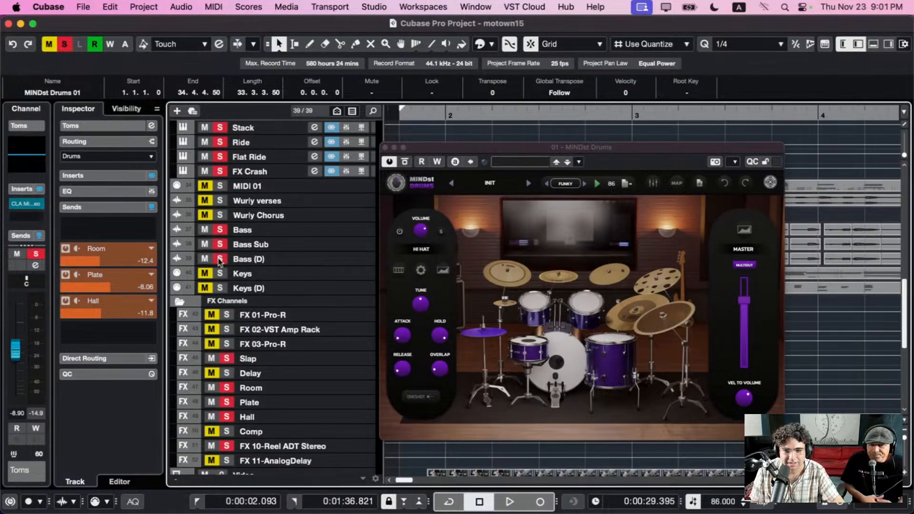
Move the MINDst Drums window clear of the arrangement and audition the soloed drums and bass from about bar 9
scroll(267, 276, "down", 10)
scroll(268, 278, "up", 10)
left_click_drag(547, 149, 214, 64)
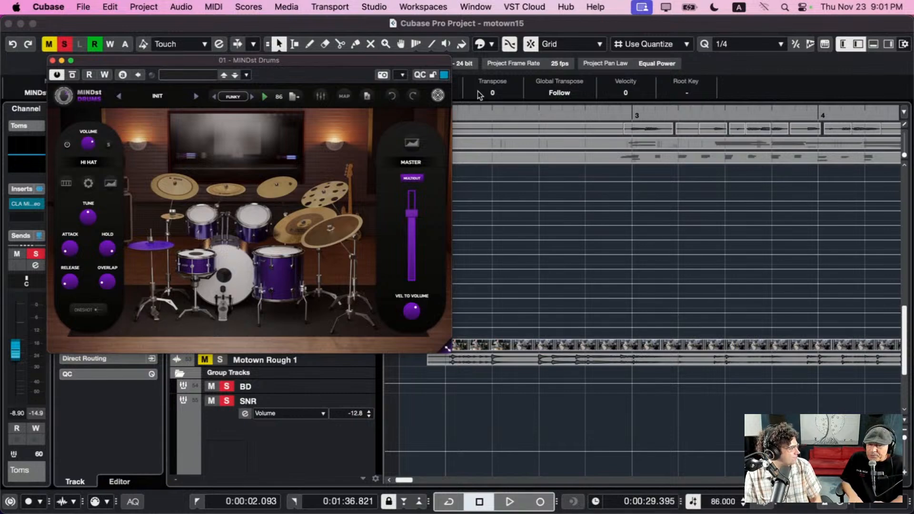
left_click_drag(489, 124, 490, 73)
mouse_move(614, 114)
left_mouse_down()
mouse_move(624, 92)
mouse_move(618, 112)
left_mouse_up()
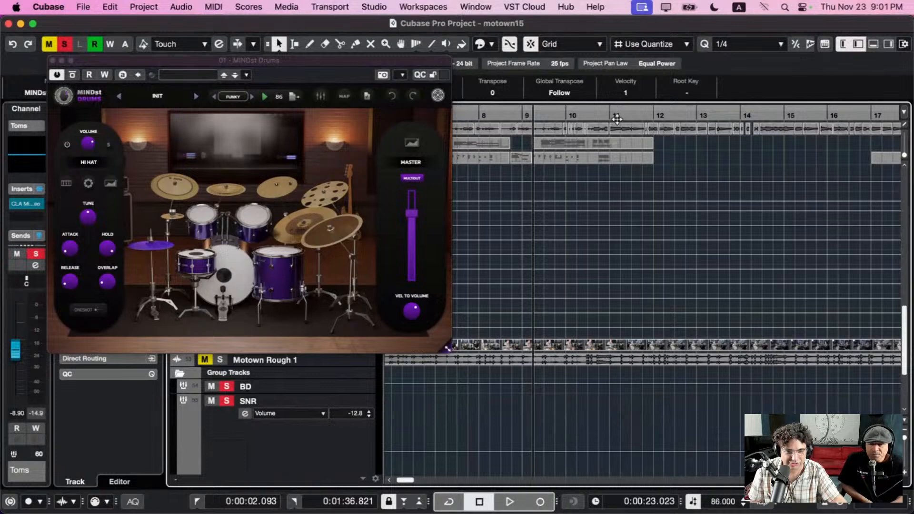
key("space")
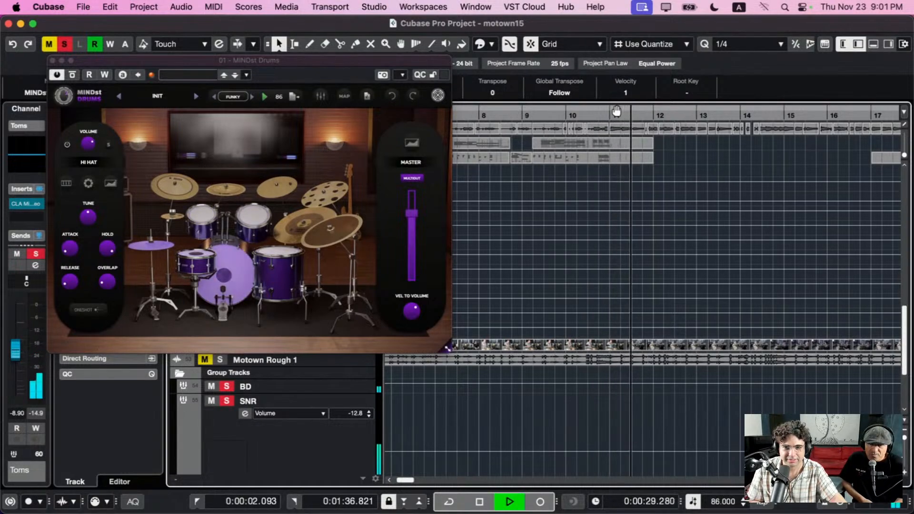
key("space")
Relocate to the later section and audition the soloed drums and bass around bar 27
left_click_drag(616, 111, 807, 117)
key("space")
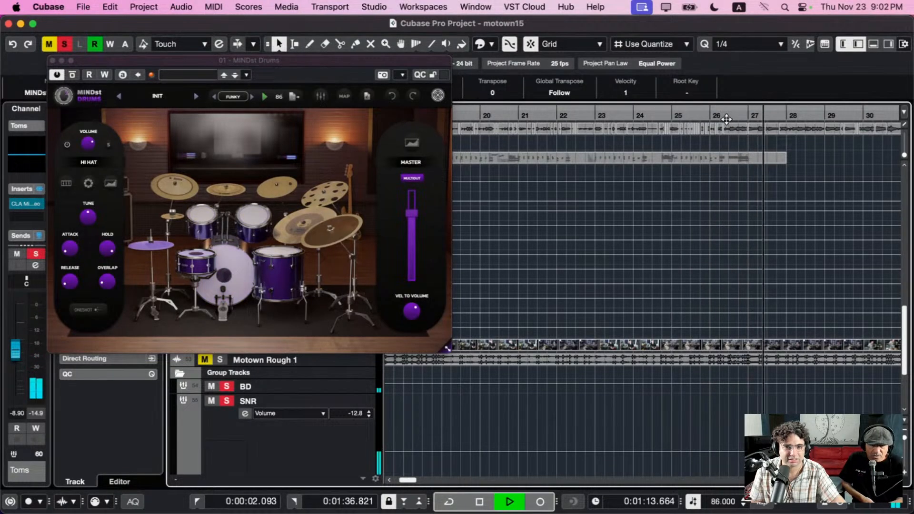
key("space")
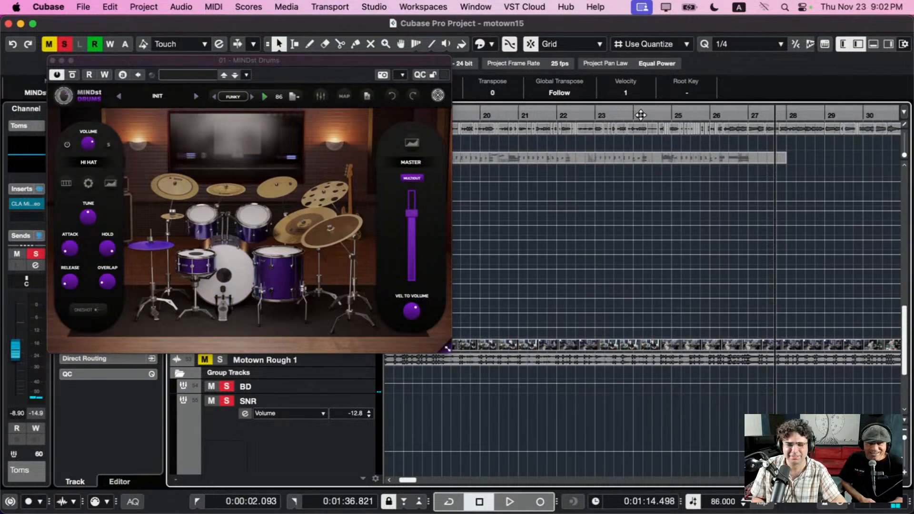
Activate cycle and play the soloed drums and bass from just before bar 3, keeping the plugin window clear of the tracks
left_click_drag(639, 114, 623, 245)
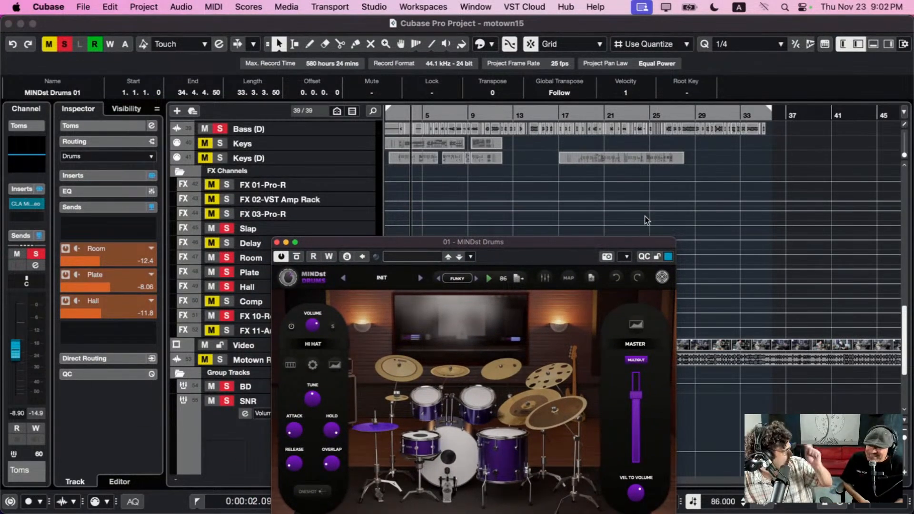
left_click_drag(575, 249, 590, 178)
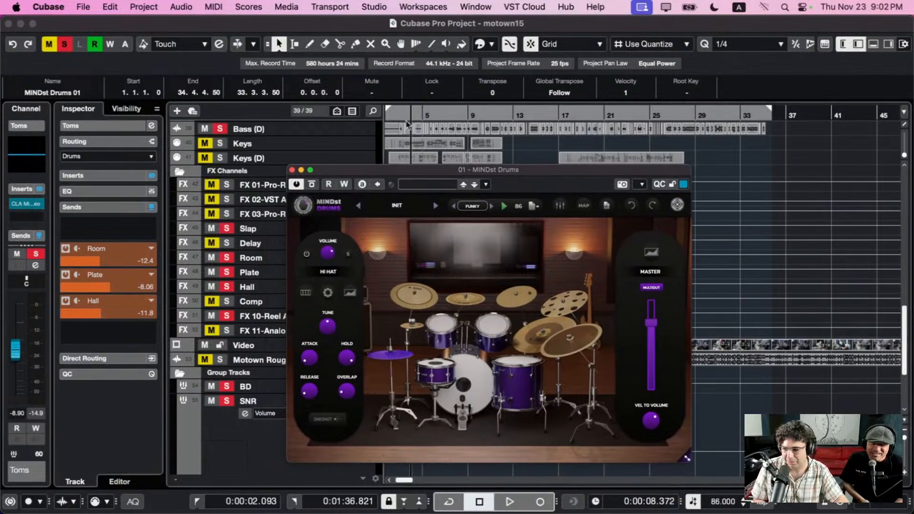
left_click(394, 112)
left_click_drag(397, 116, 398, 143)
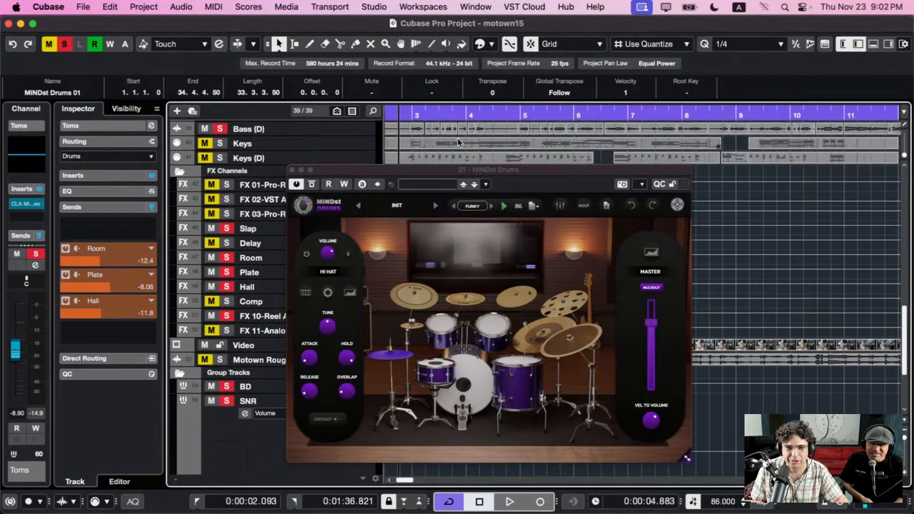
key("space")
left_click_drag(449, 169, 604, 192)
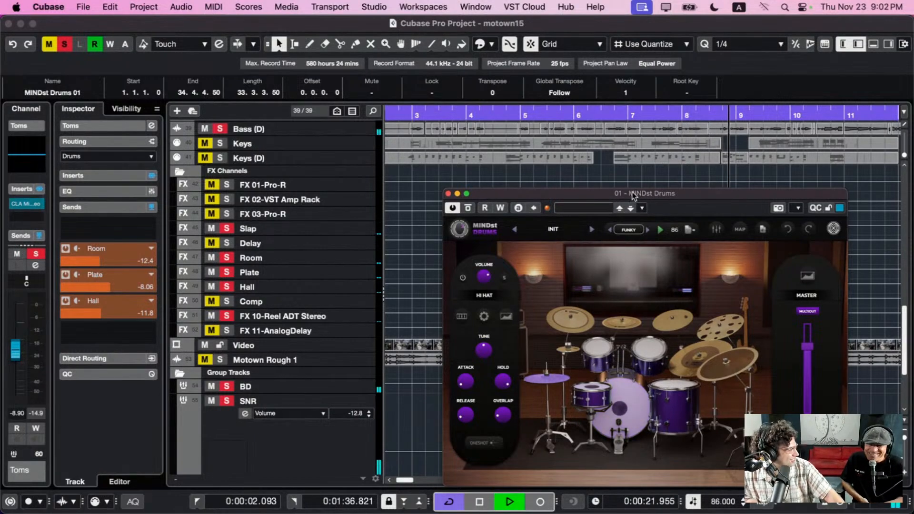
Move the plugin window over the track list and replay the soloed tracks from just before bar 8
left_click_drag(634, 194, 376, 103)
left_click_drag(733, 115, 606, 124)
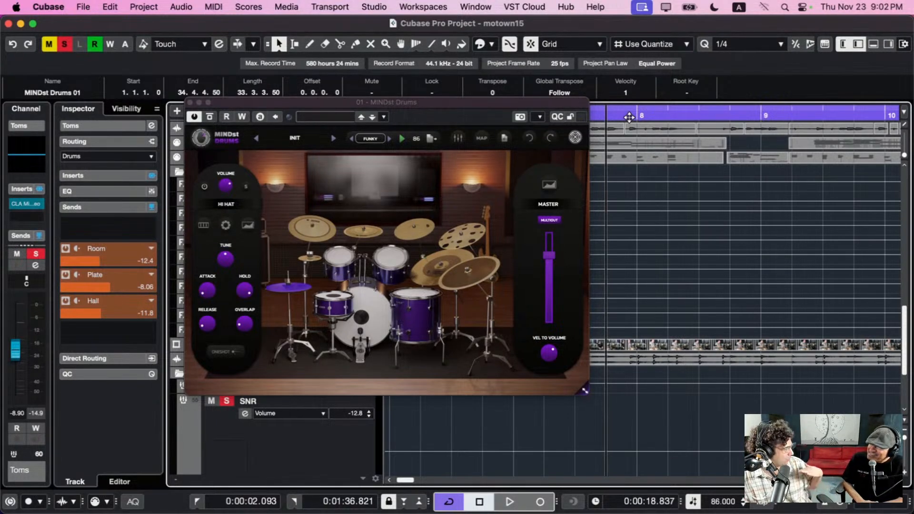
key("space")
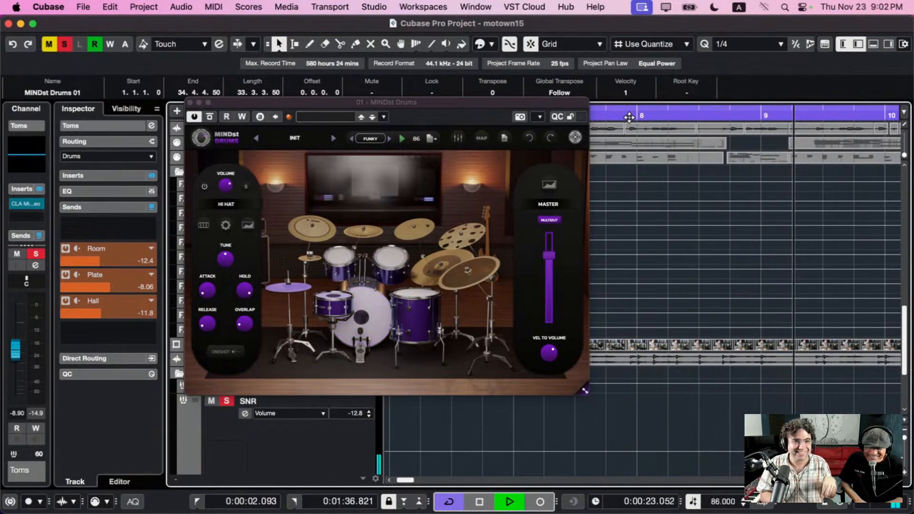
Deactivate all solo states during playback to hear the other unmuted tracks, and stop playback before bar 17
left_click_drag(244, 100, 269, 91)
key("g")
key("g")
key("g")
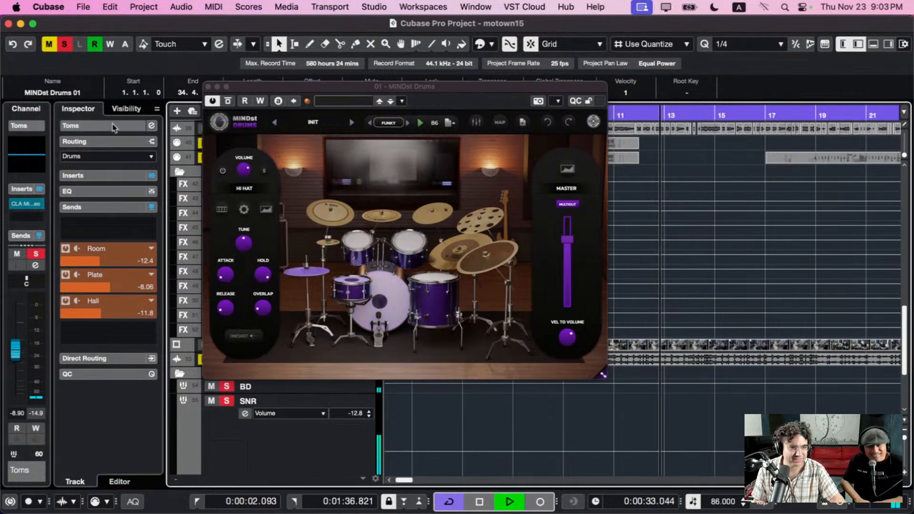
left_click(65, 45)
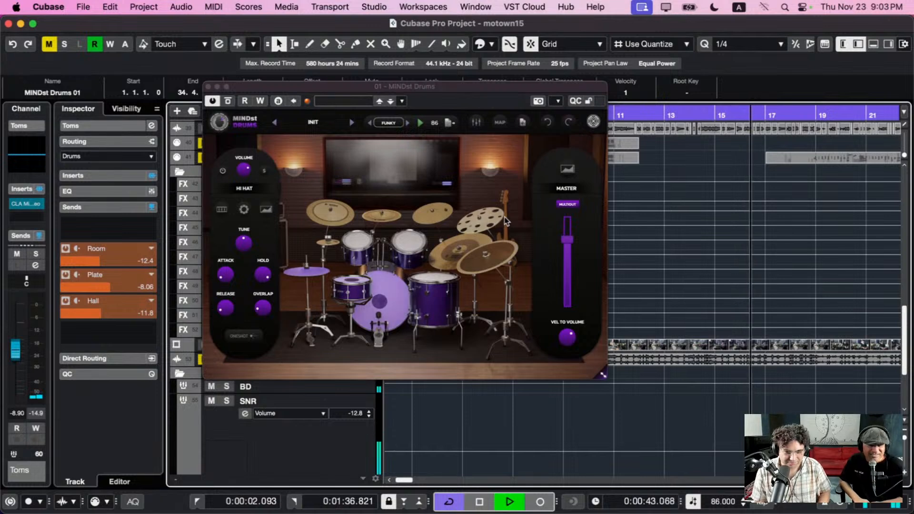
key("space")
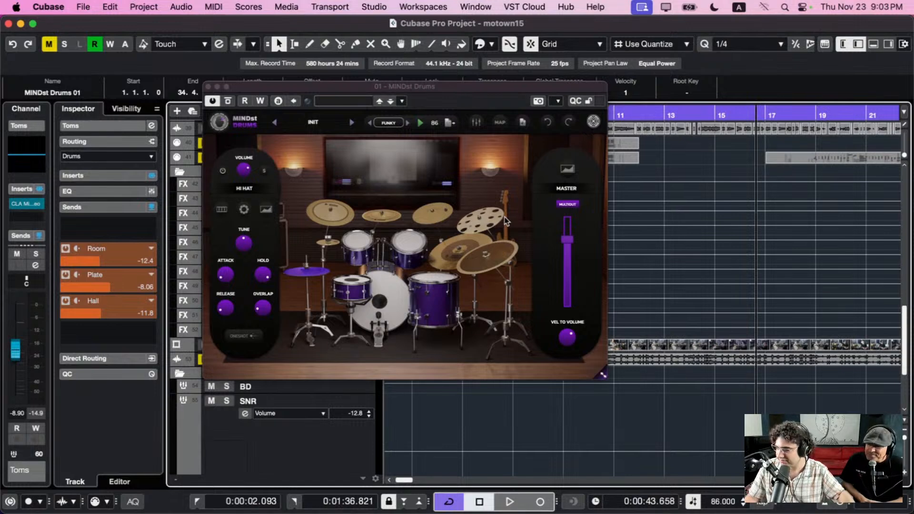
Close the motown15 project without saving its changes
left_click_drag(329, 94, 425, 183)
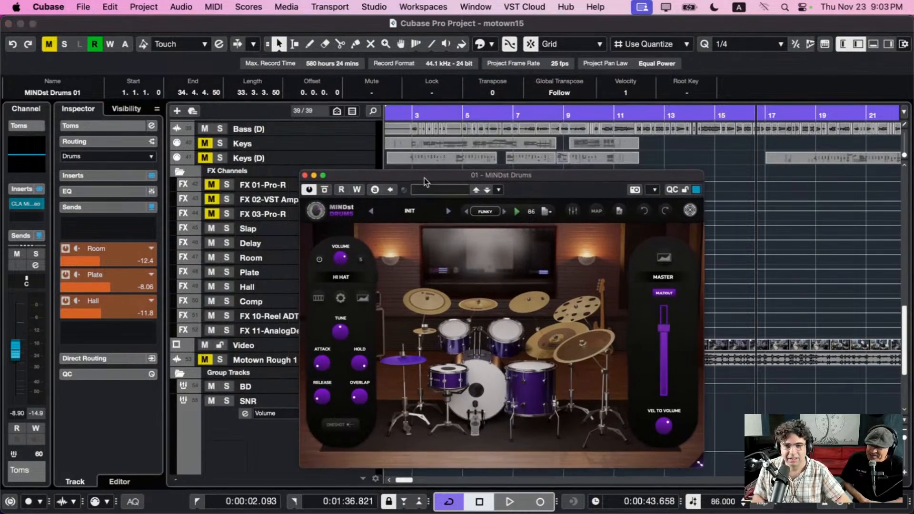
left_click(8, 24)
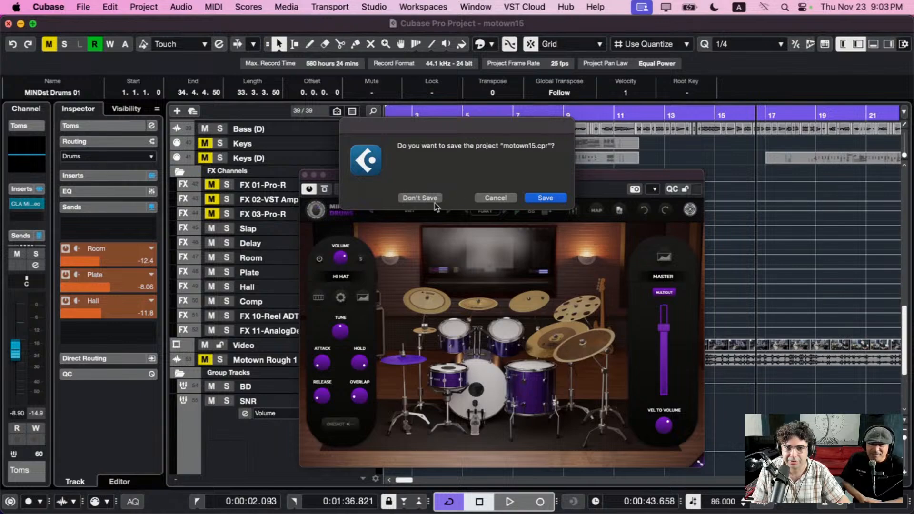
left_click(420, 198)
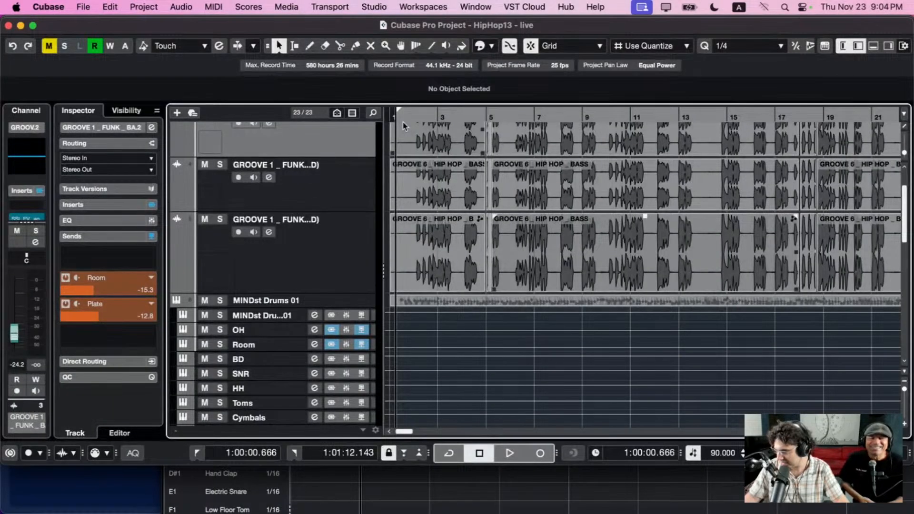
Reduce the three tall GROOVE 1 audio tracks to compact height and look through the HipHop13 - live track list
scroll(335, 217, "up", 3)
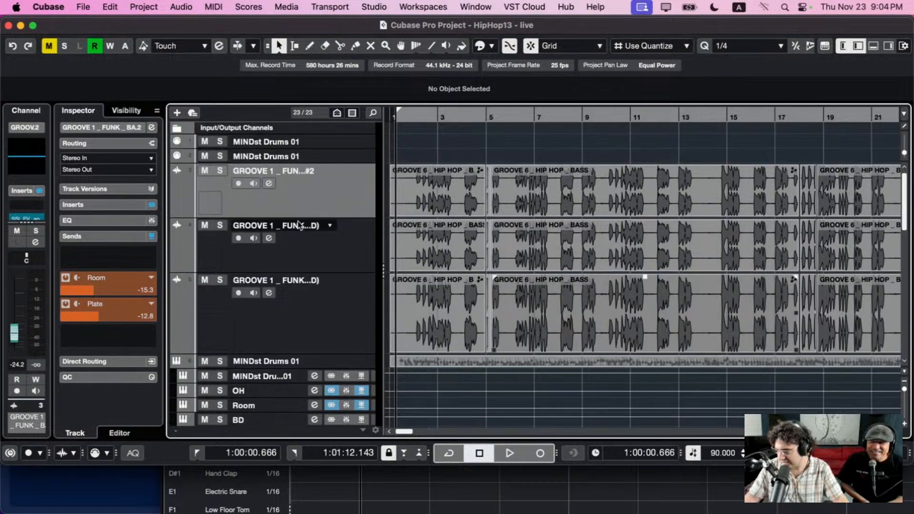
key("z")
key("z")
scroll(277, 274, "down", 10)
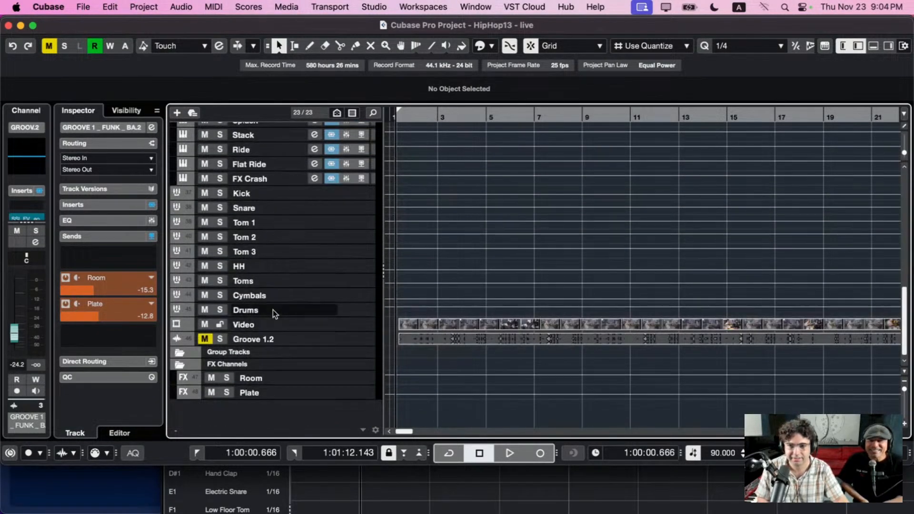
scroll(315, 310, "up", 10)
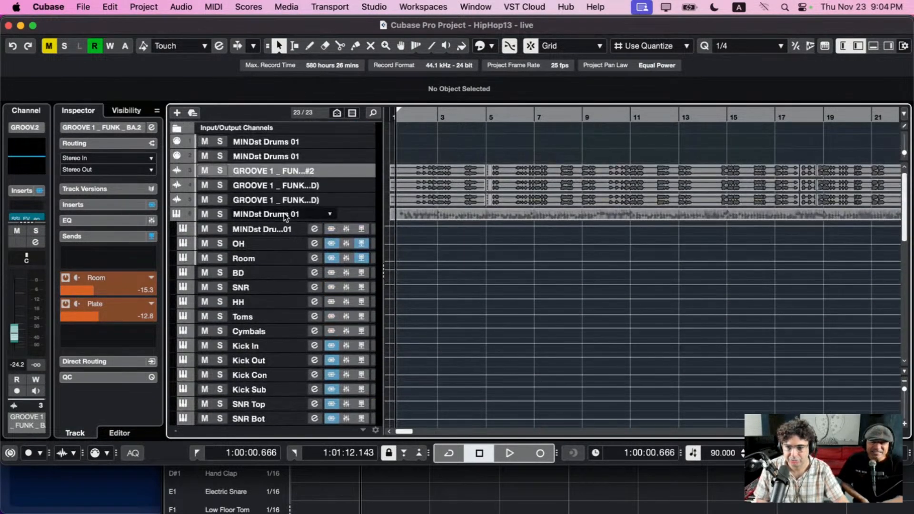
Open the instrument window of the MINDst Drums 01 instrument track, place it over the arrangement and start playback
left_click(266, 214)
left_click(149, 184)
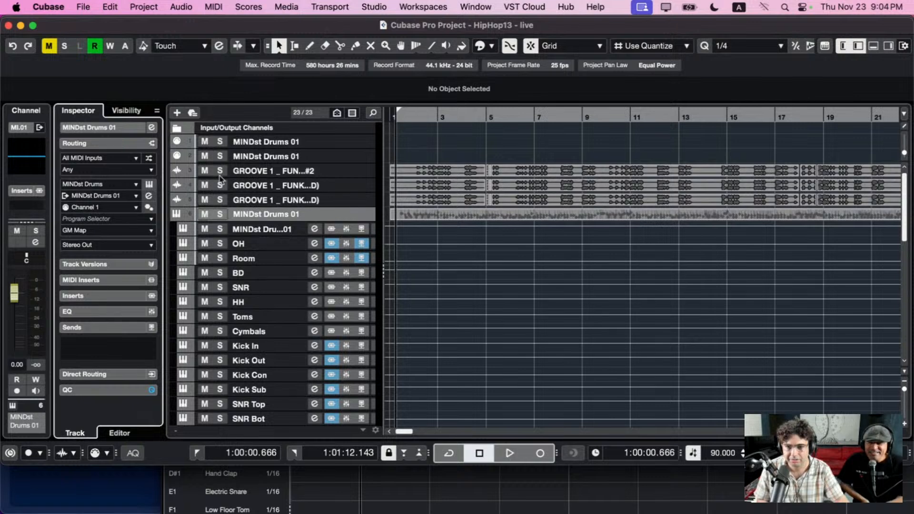
left_click_drag(416, 166, 369, 70)
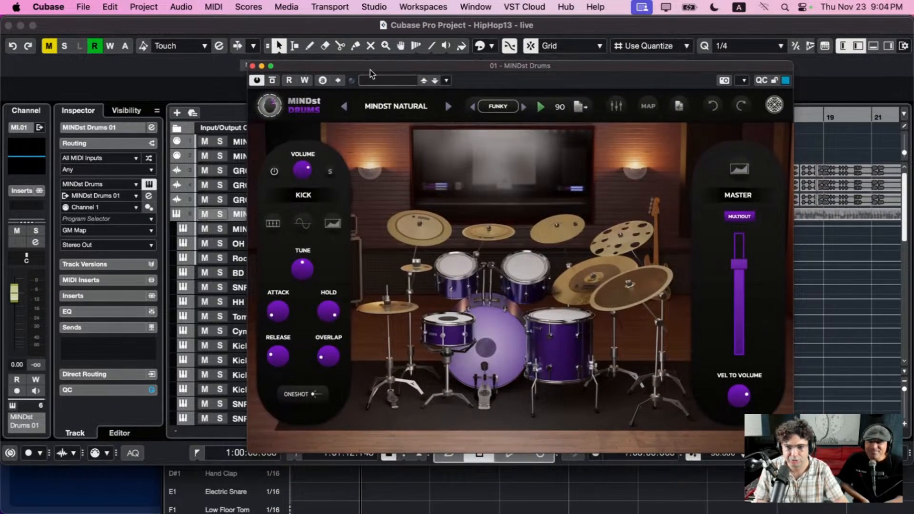
left_click(157, 226)
key("space")
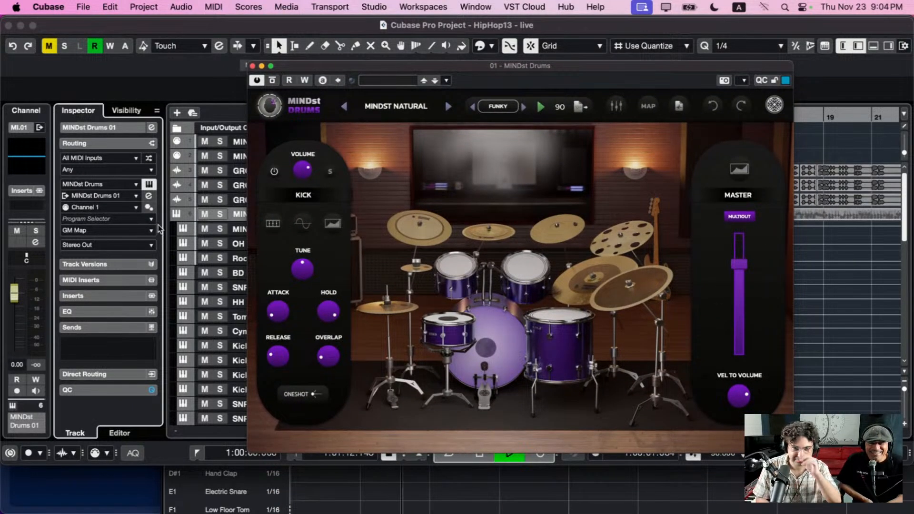